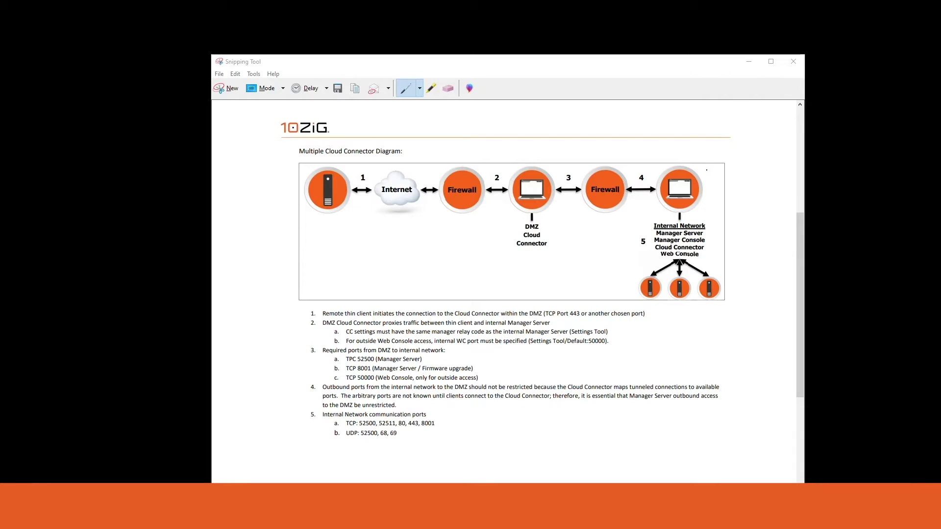
Circle the internal machine labelled demo2 and the DMZ Cloud Connector machine
left_click_drag(642, 168, 637, 174)
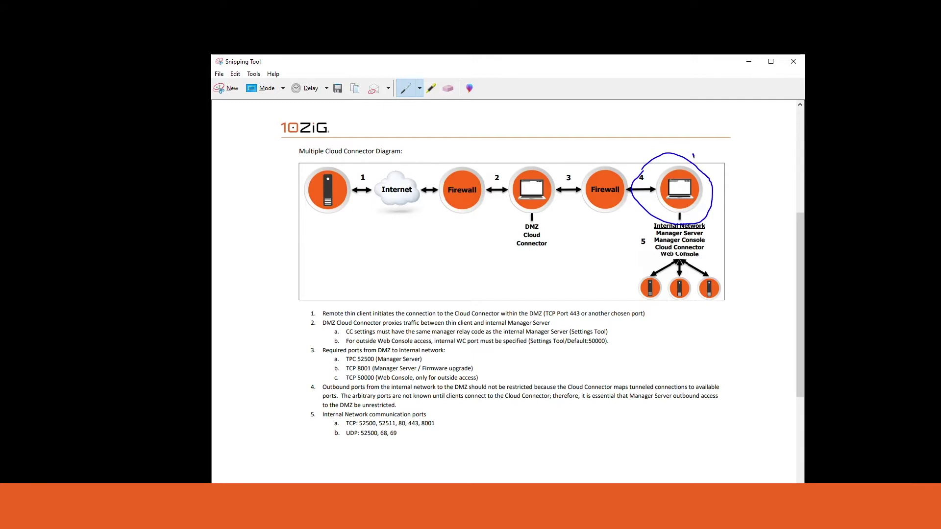
mouse_move(695, 157)
left_mouse_down()
mouse_move(695, 147)
mouse_move(708, 157)
mouse_move(751, 140)
left_mouse_up()
mouse_move(556, 160)
left_mouse_down()
mouse_move(487, 188)
mouse_move(548, 261)
mouse_move(554, 148)
mouse_move(597, 143)
mouse_move(589, 151)
left_mouse_up()
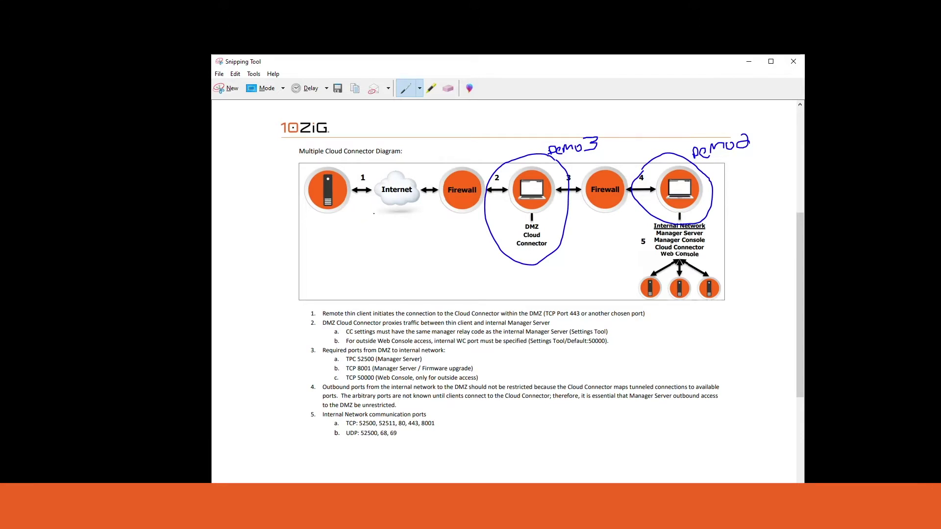
Write 444 below the Internet cloud and draw the connection path through it
mouse_move(385, 211)
left_mouse_down()
mouse_move(390, 227)
mouse_move(397, 219)
left_mouse_up()
mouse_move(397, 208)
left_mouse_down()
mouse_move(399, 226)
mouse_move(401, 214)
mouse_move(410, 226)
left_mouse_up()
left_click_drag(328, 210, 453, 208)
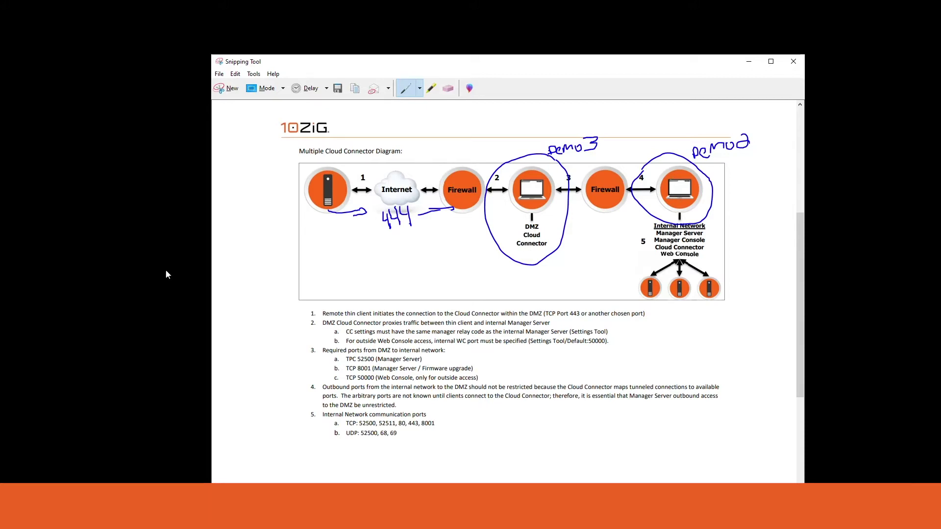
Launch MgrCloudSetup_3.0.4.7 on the remote machine and submit its password
left_click(136, 211)
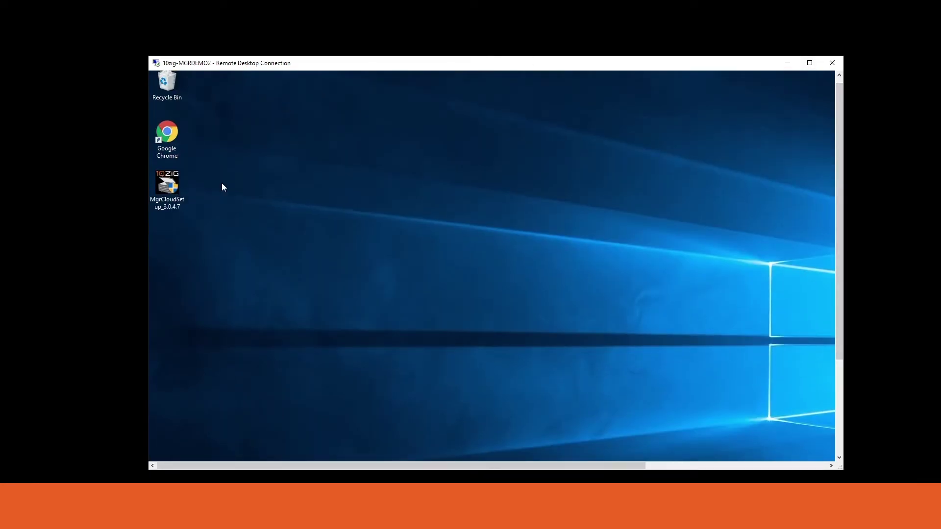
left_click(156, 190)
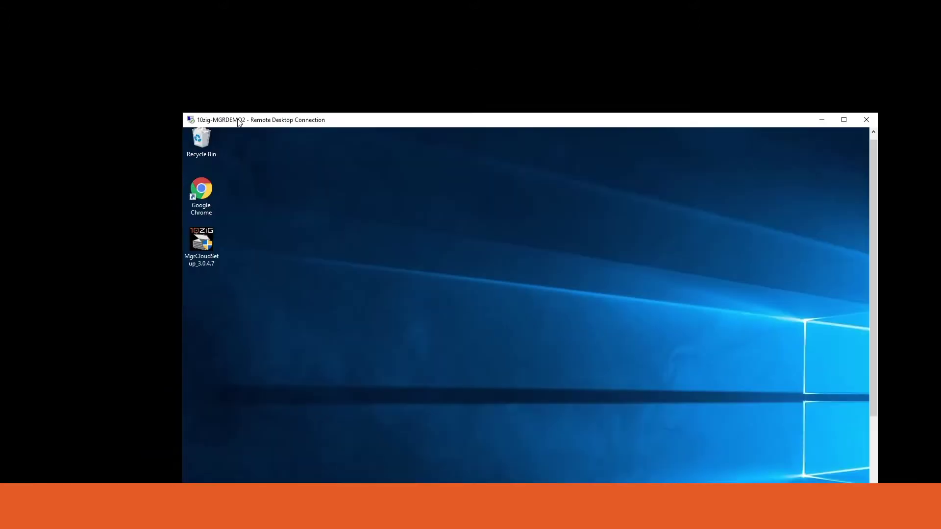
mouse_move(205, 66)
left_mouse_down()
mouse_move(226, 94)
mouse_move(210, 68)
left_mouse_up()
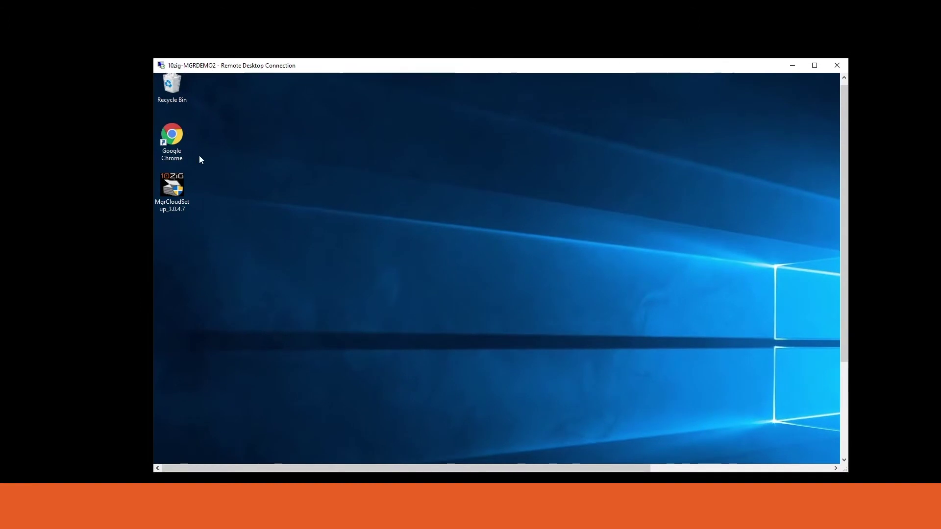
double_click(173, 190)
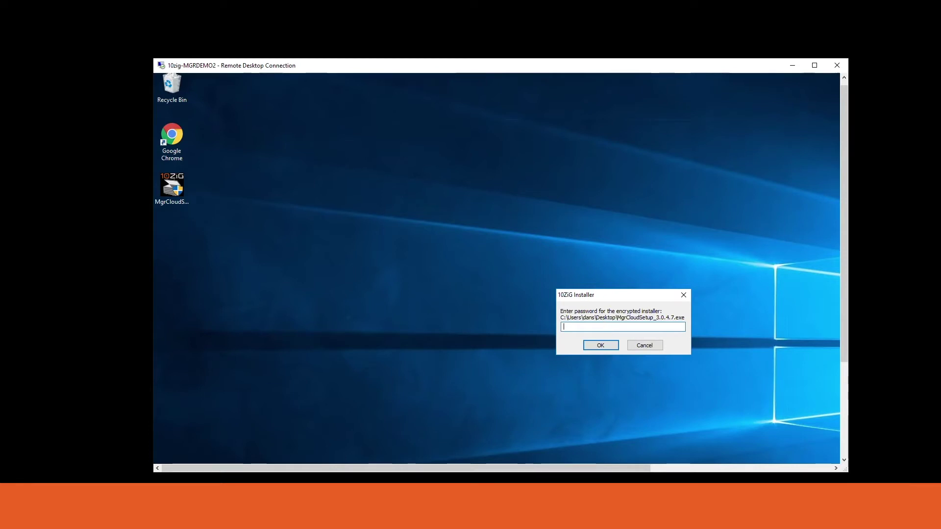
type("•••")
type("••••••••")
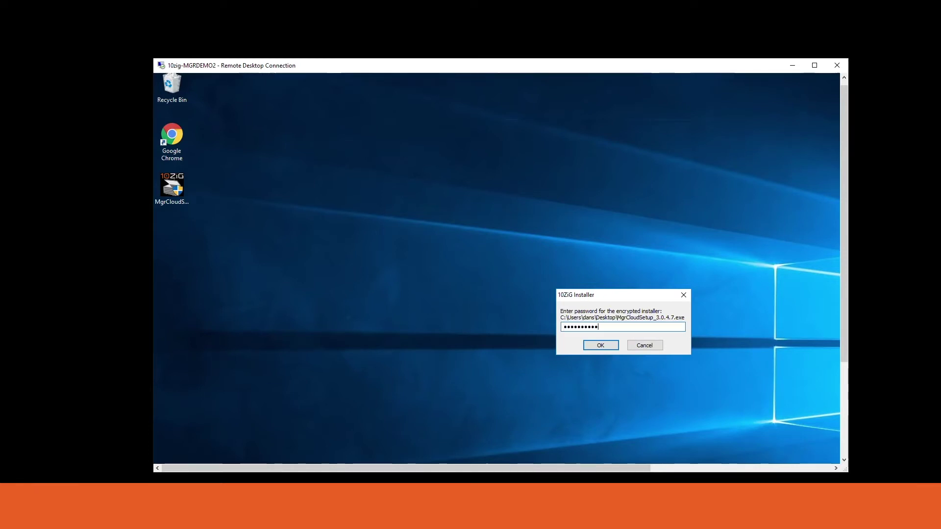
key("Return")
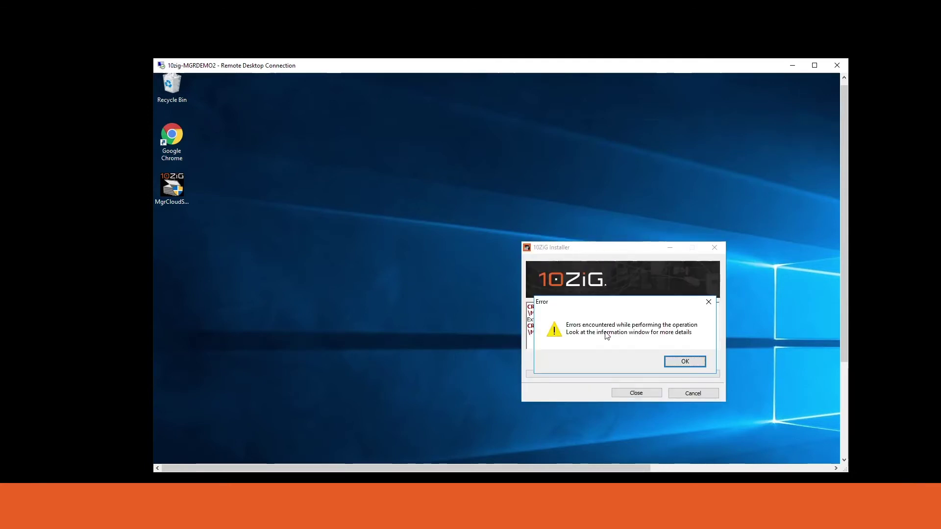
Dismiss the CRC error, relaunch the installer and re-enter the password
left_click(684, 361)
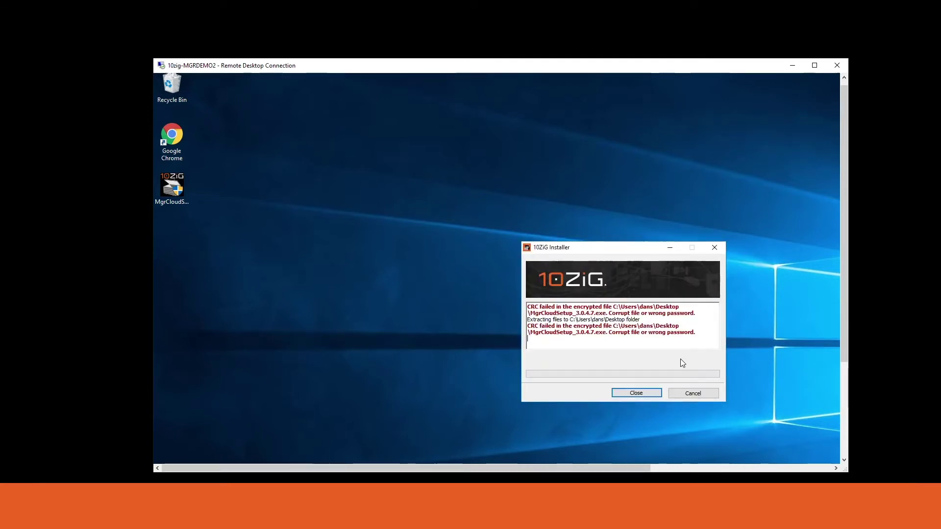
left_click(694, 393)
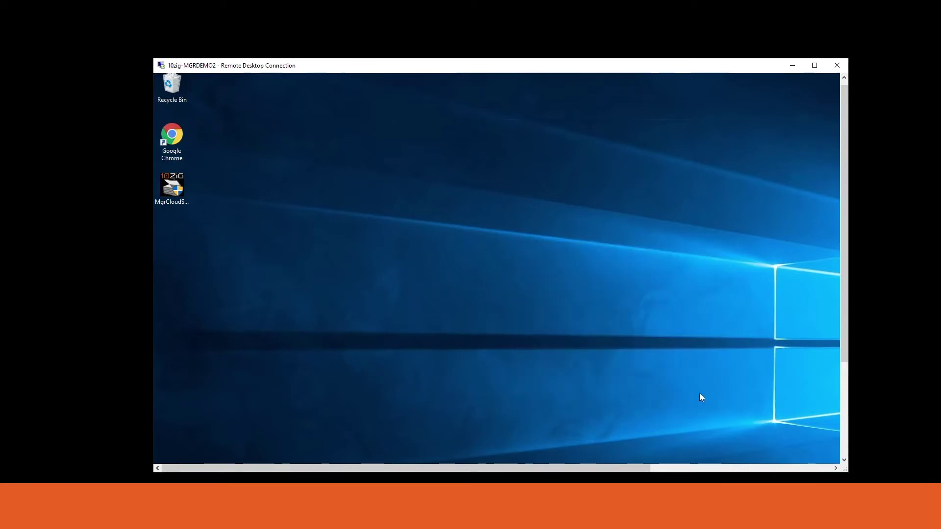
double_click(172, 189)
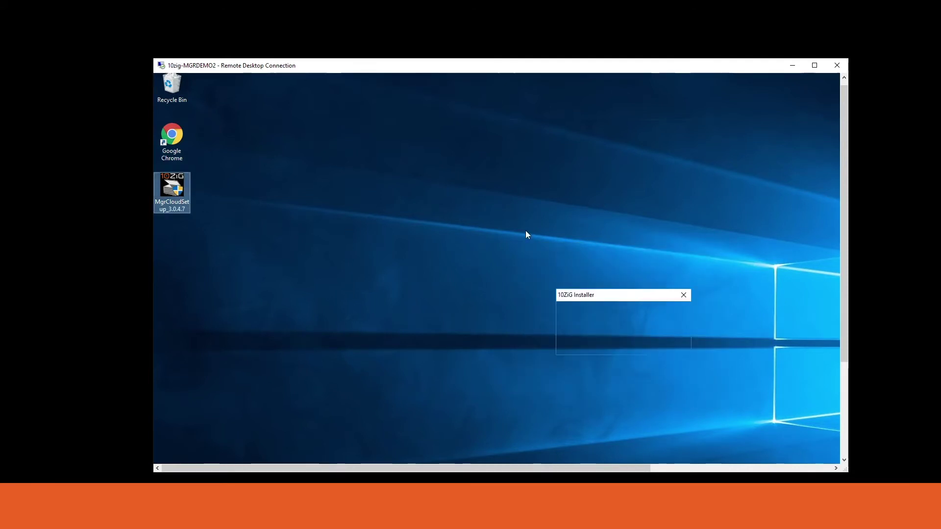
type("pass")
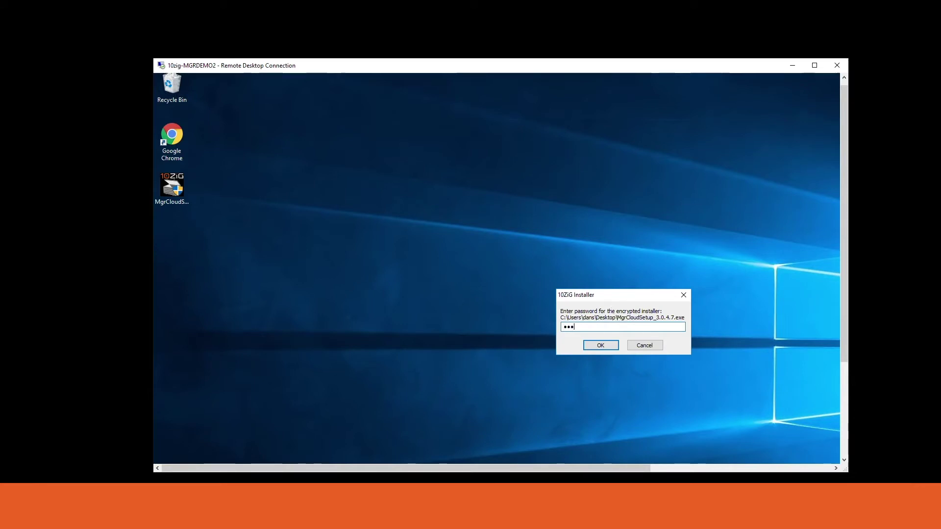
type("word")
key("Return")
key("Return")
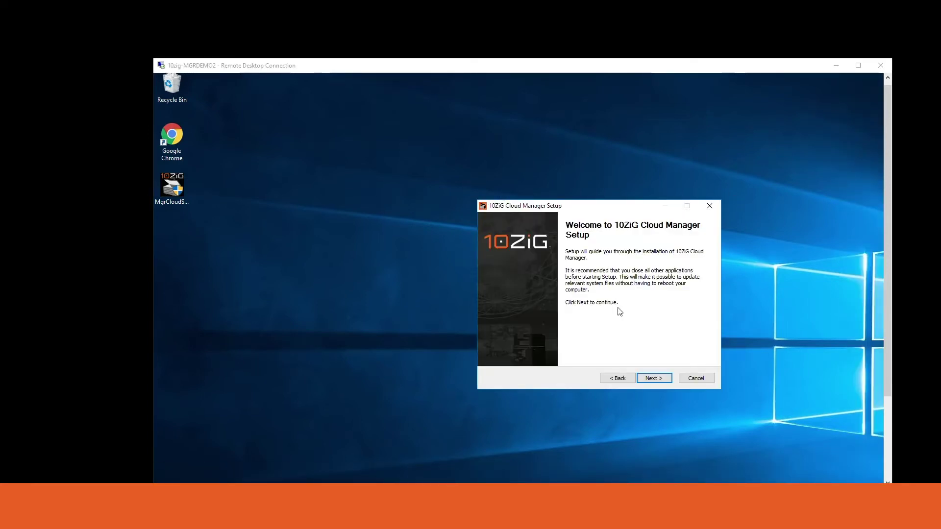
Deselect Cloud Connector so only Server, Console and Web Console get installed
left_click(654, 379)
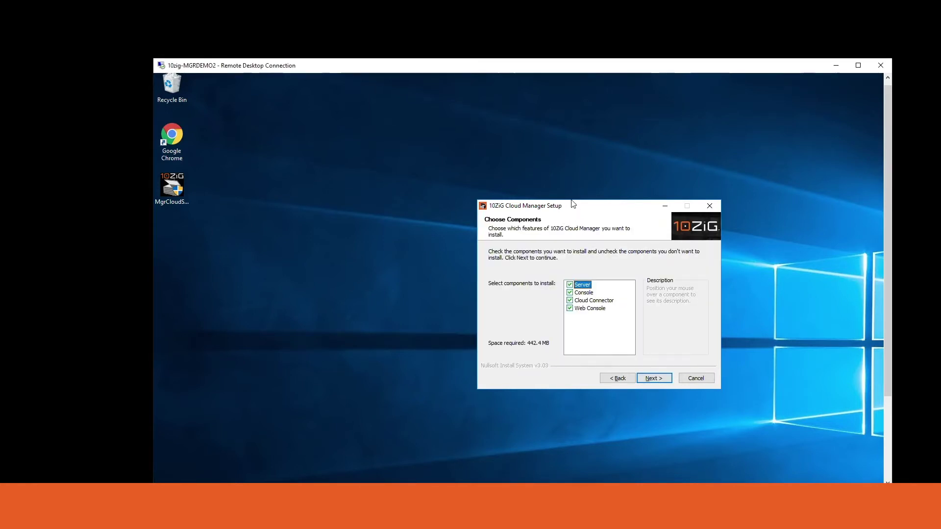
left_click(577, 303)
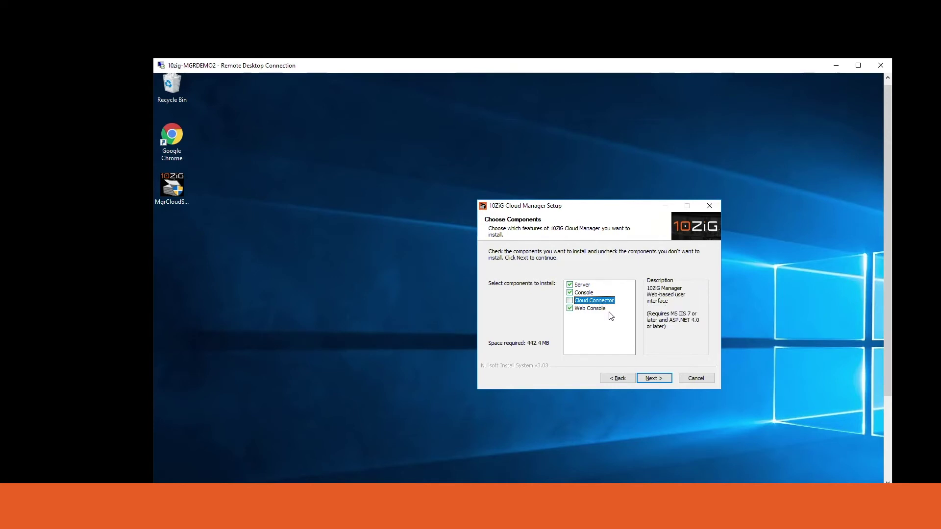
left_click(653, 378)
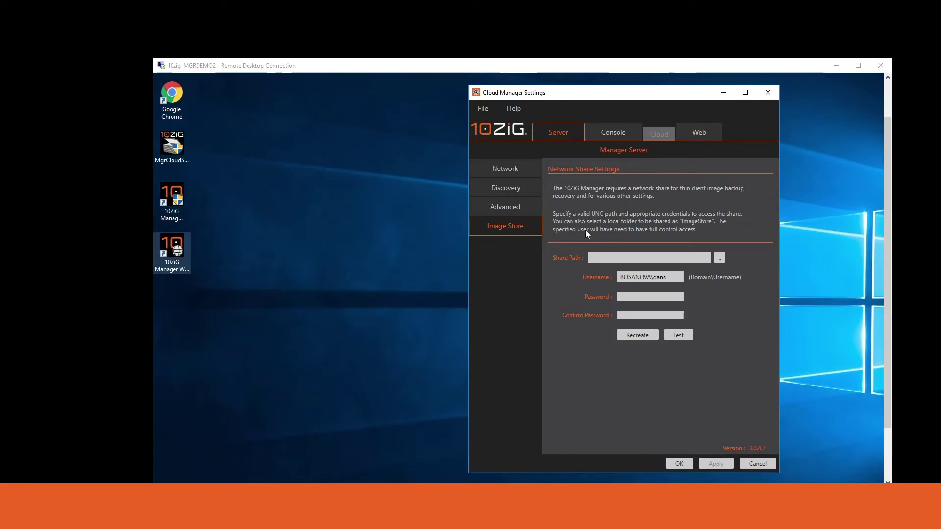
Set C:\ImageStore as the Image Store share path via Browse For Folder
left_click(623, 258)
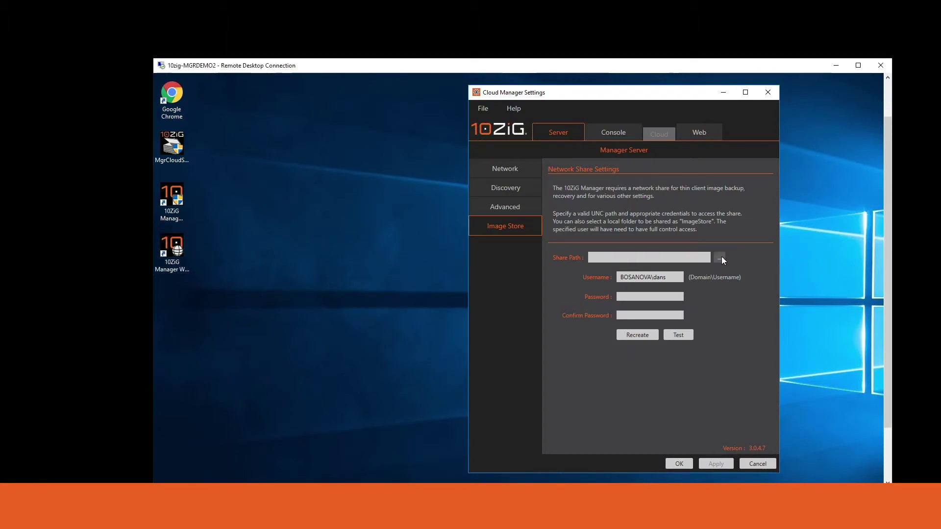
left_click(720, 257)
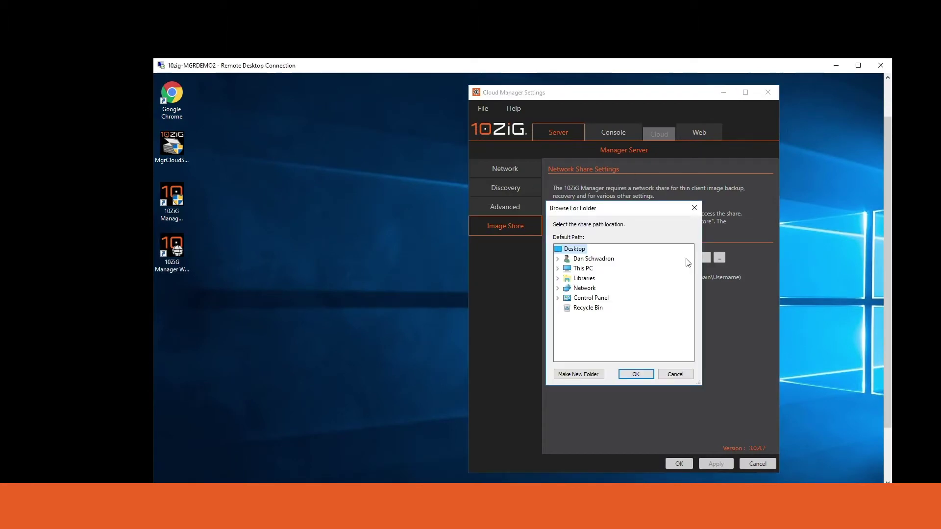
left_click(558, 278)
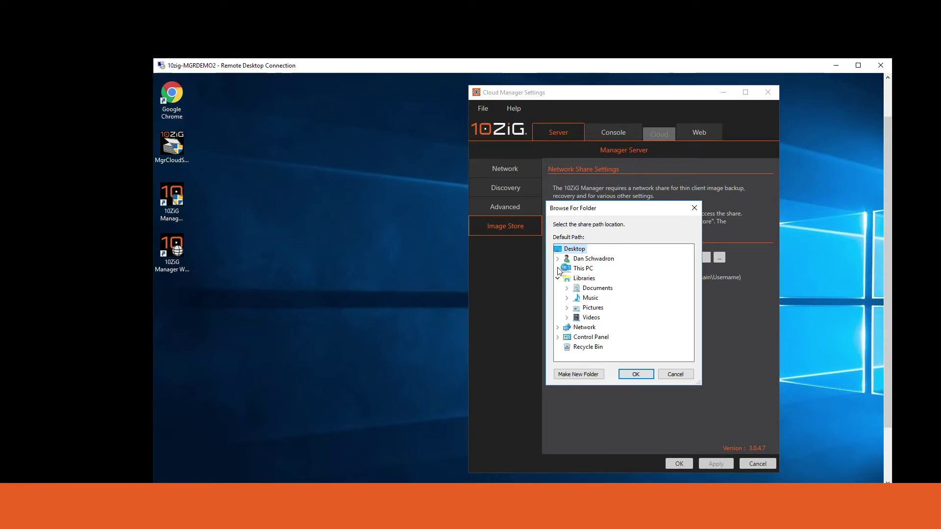
left_click(559, 269)
double_click(617, 348)
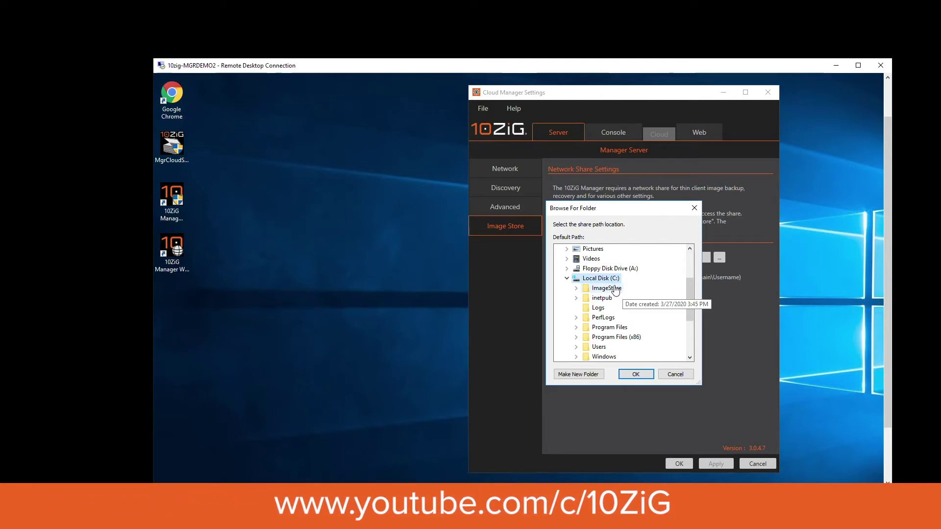
double_click(607, 289)
scroll(623, 326, "down", 1)
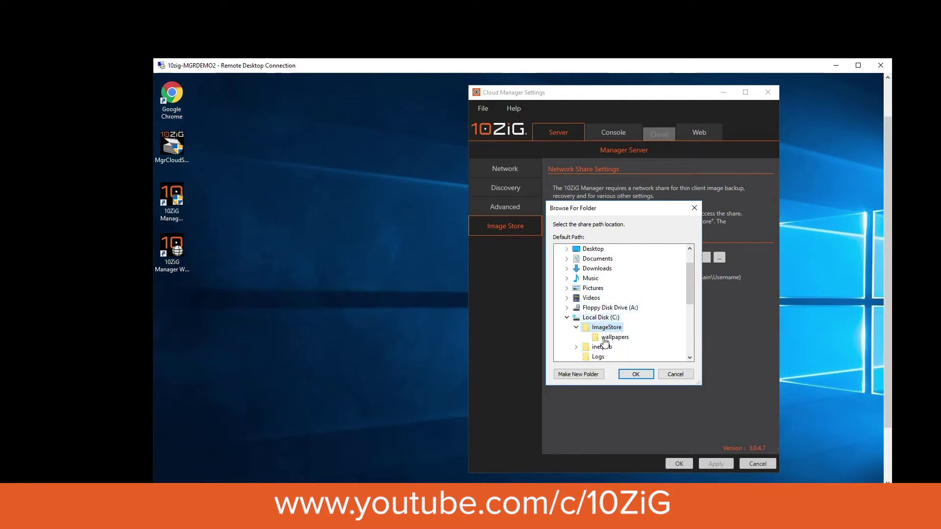
left_click(629, 377)
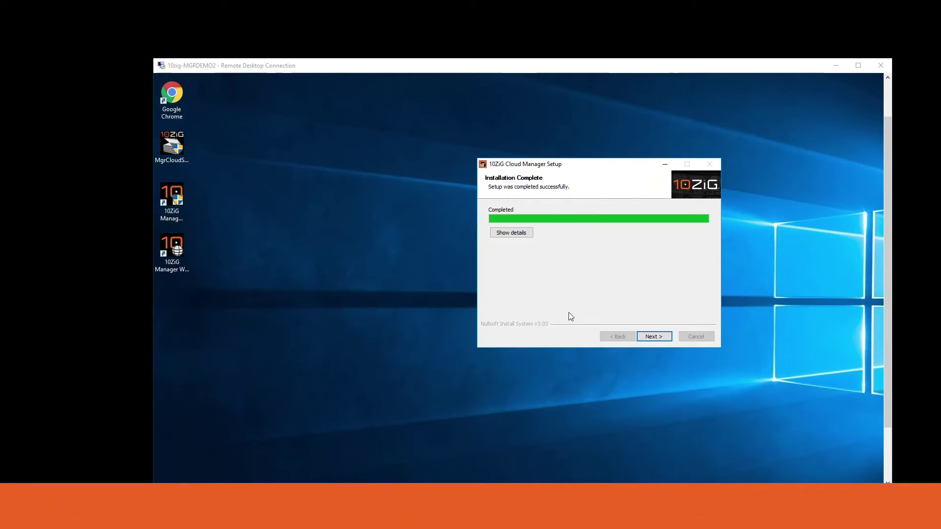
Finish setup with Start 10ZiG Manager Service Controller checked
left_click(654, 337)
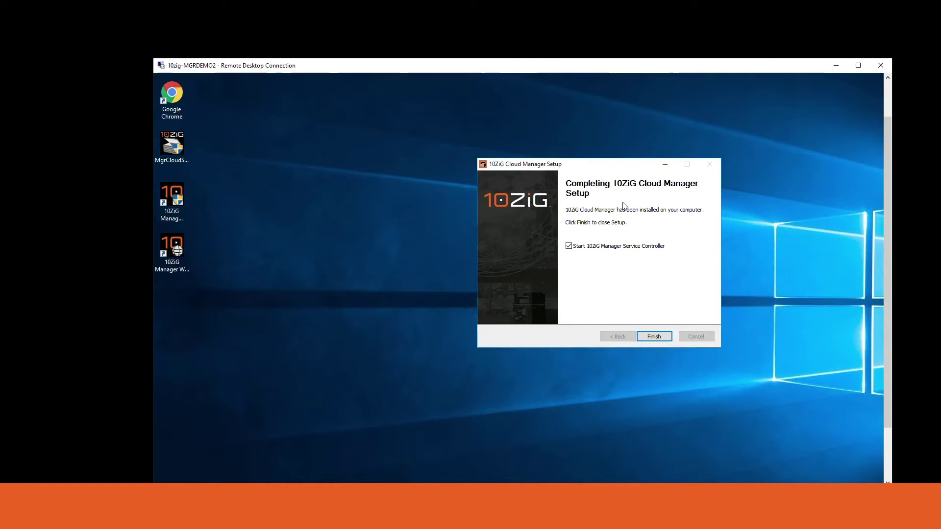
left_click(663, 338)
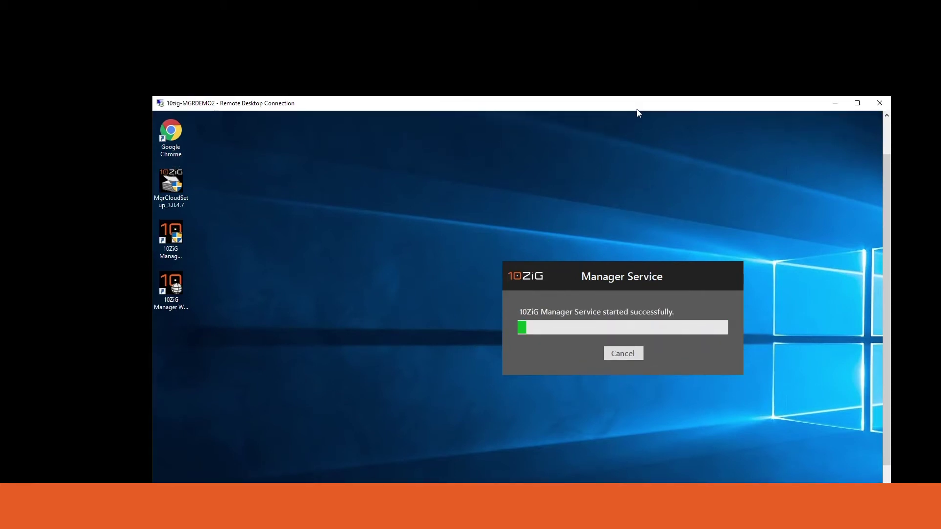
Bring the demo3 session forward and launch MgrCloudSetup with its password
left_click_drag(620, 74, 621, 191)
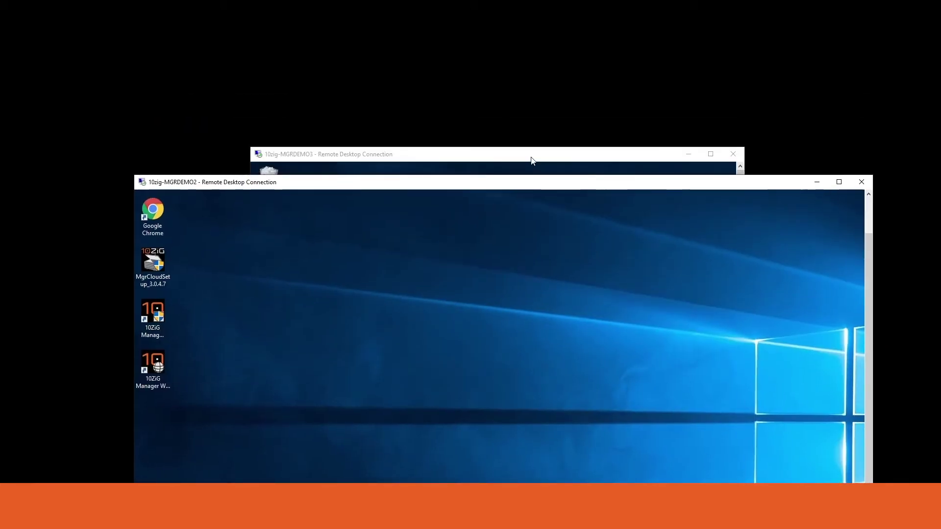
left_click_drag(534, 156, 501, 77)
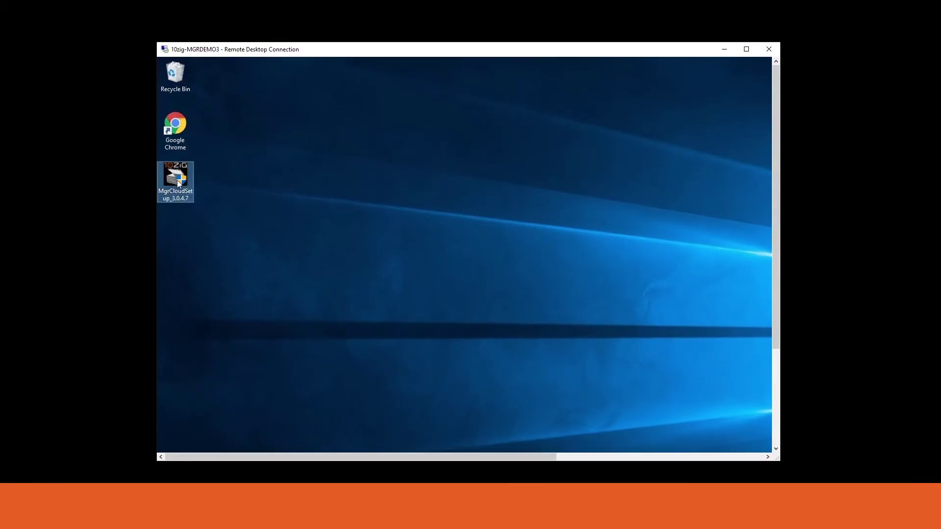
double_click(178, 183)
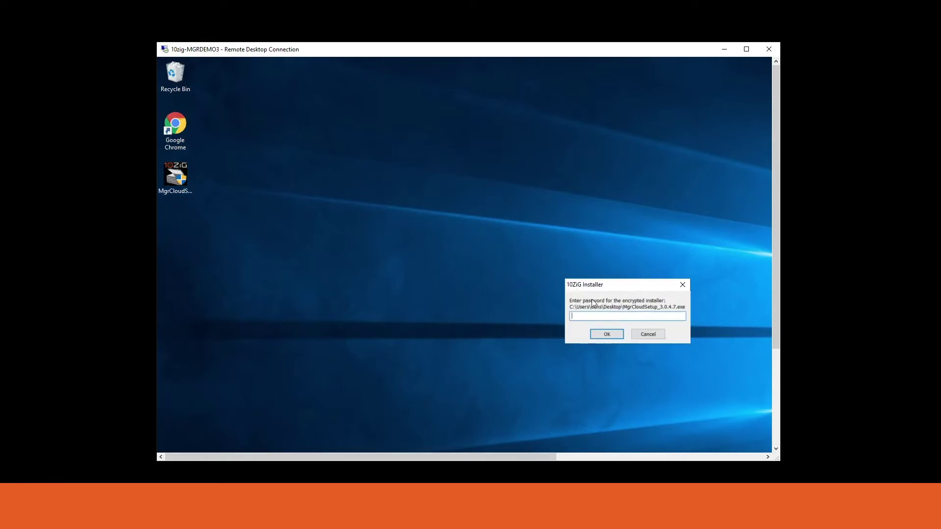
type("••")
key("Return")
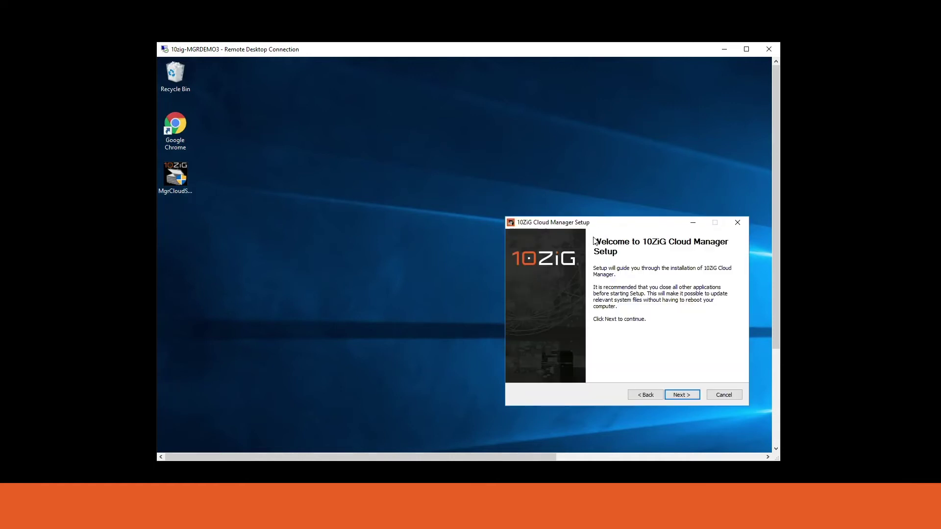
Install only the Cloud Connector, without Console and Web Console, with relay port 444
left_click_drag(597, 224, 509, 202)
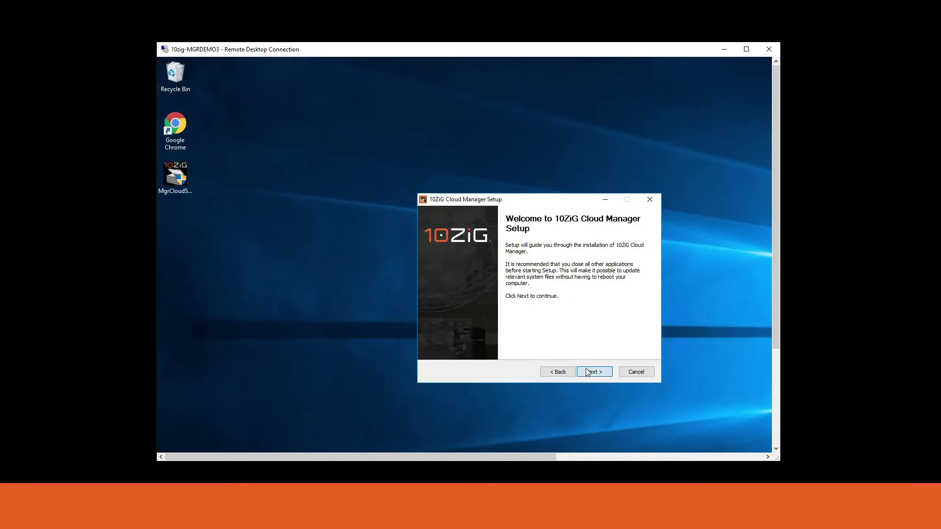
left_click(594, 372)
mouse_move(521, 278)
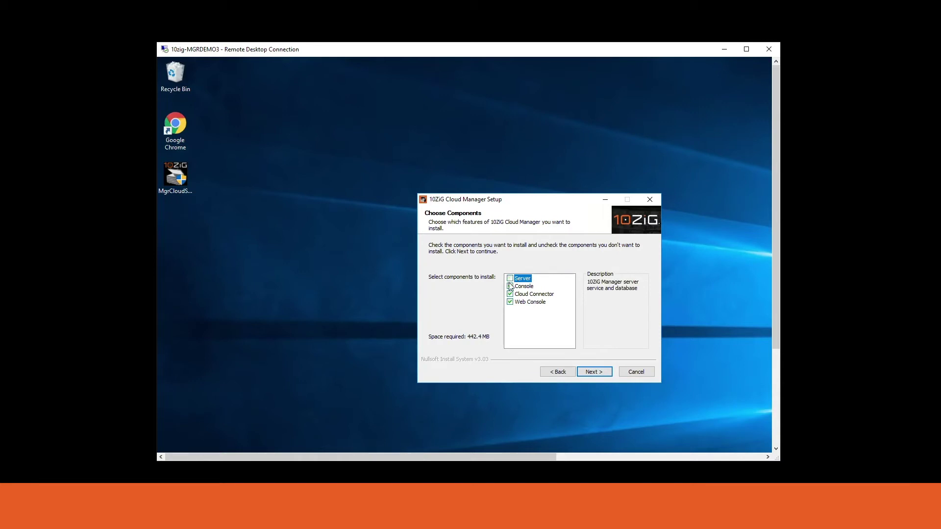
left_click(510, 286)
left_click(510, 302)
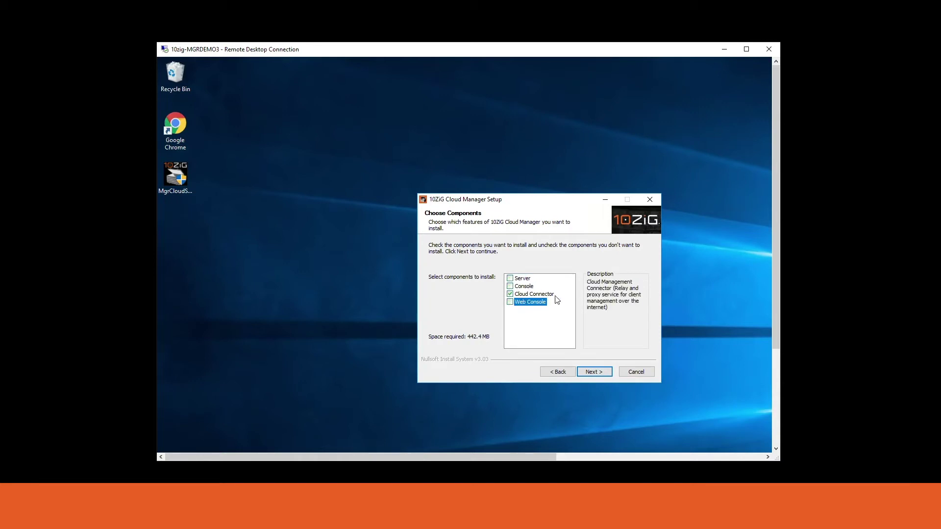
left_click(592, 373)
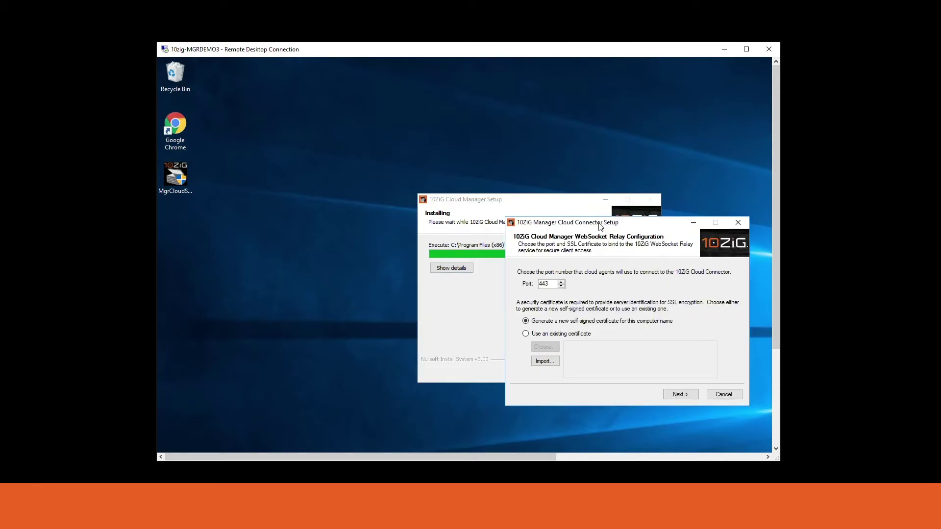
left_click_drag(586, 220, 545, 170)
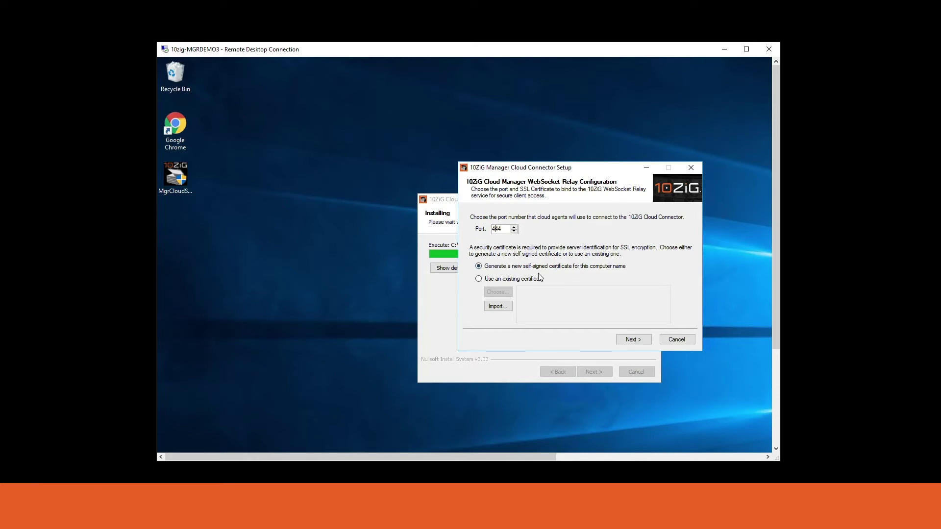
left_click(628, 340)
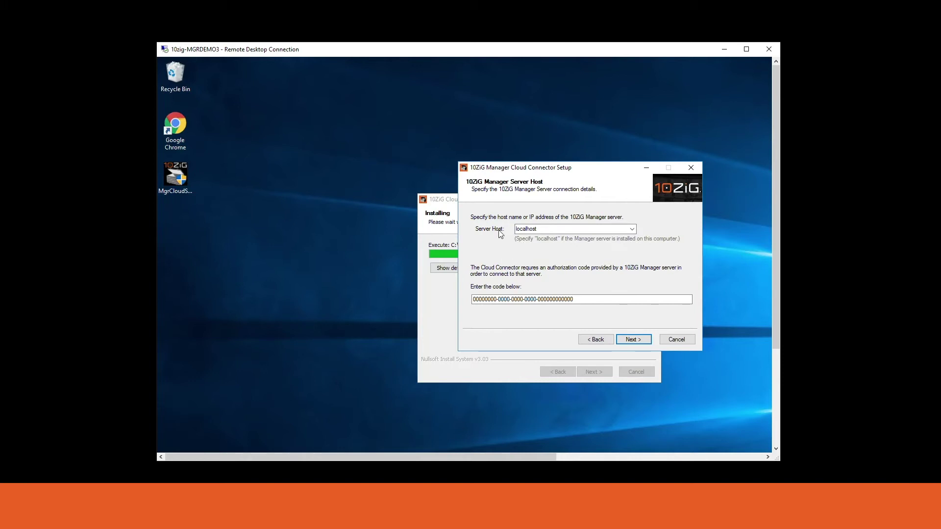
Replace localhost with 10zig-mgrdemo2 as the Manager Server Host
double_click(529, 229)
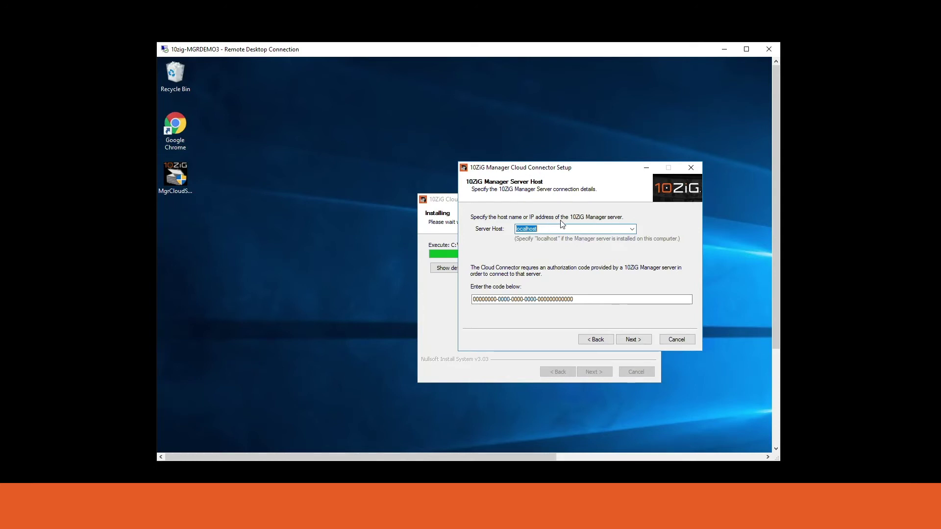
type("10zig-")
type("mgrdemo2")
left_click(591, 300)
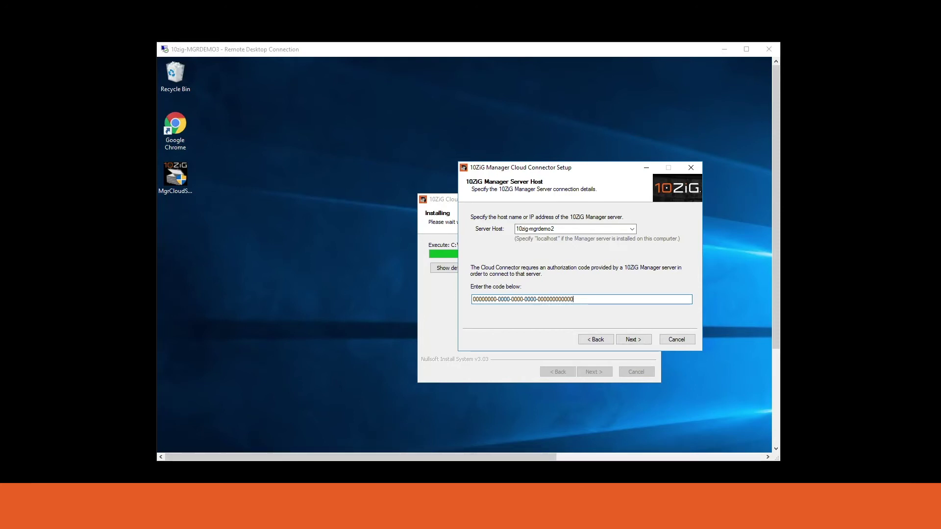
Launch 10ZiG Cloud Manager Settings from the 10ZiG Manager group on demo2
left_click(573, 467)
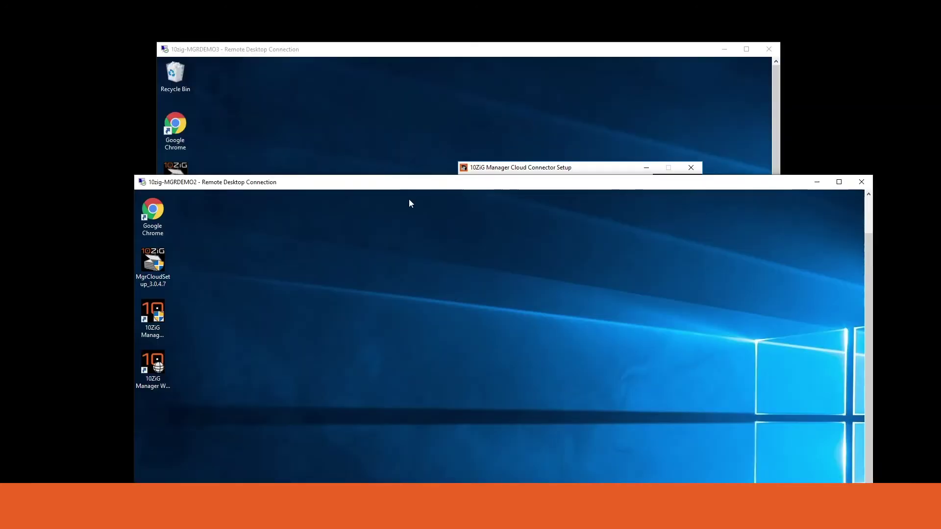
left_click_drag(409, 182, 406, 75)
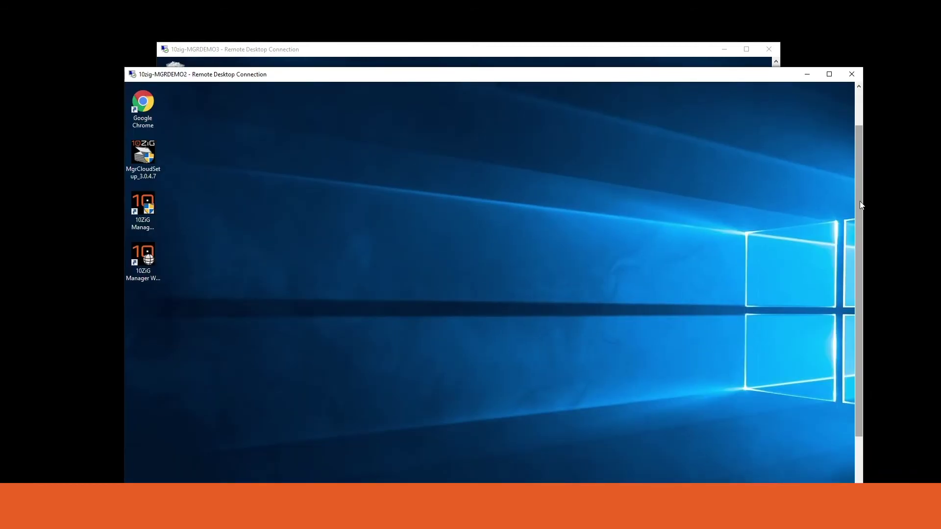
left_click_drag(859, 206, 859, 272)
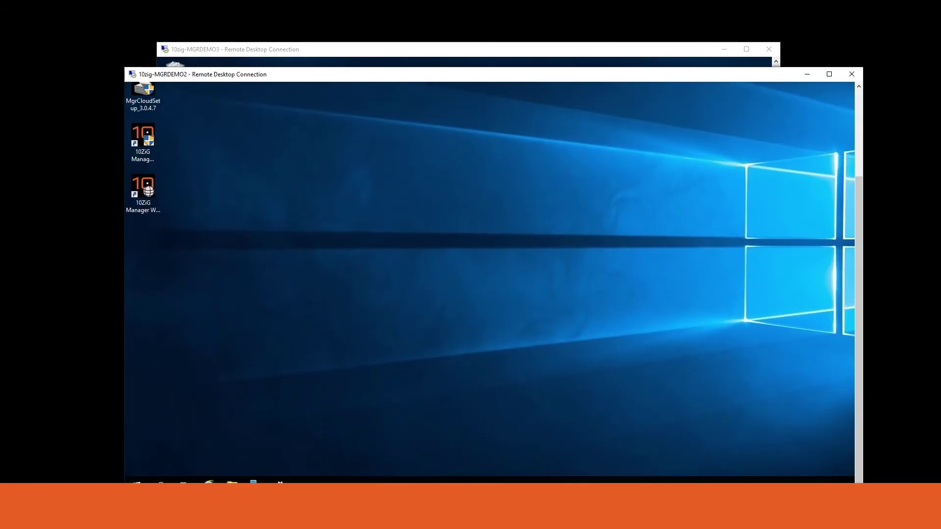
left_click(136, 479)
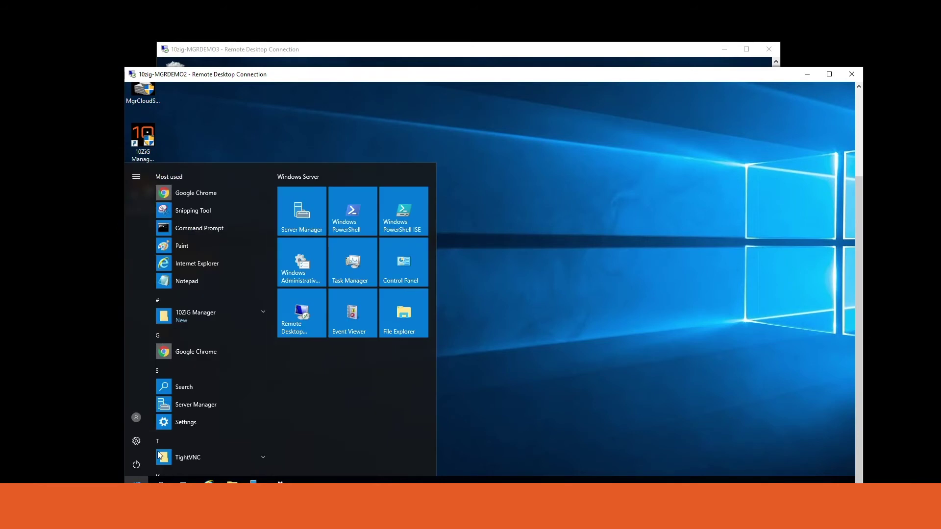
left_click(196, 318)
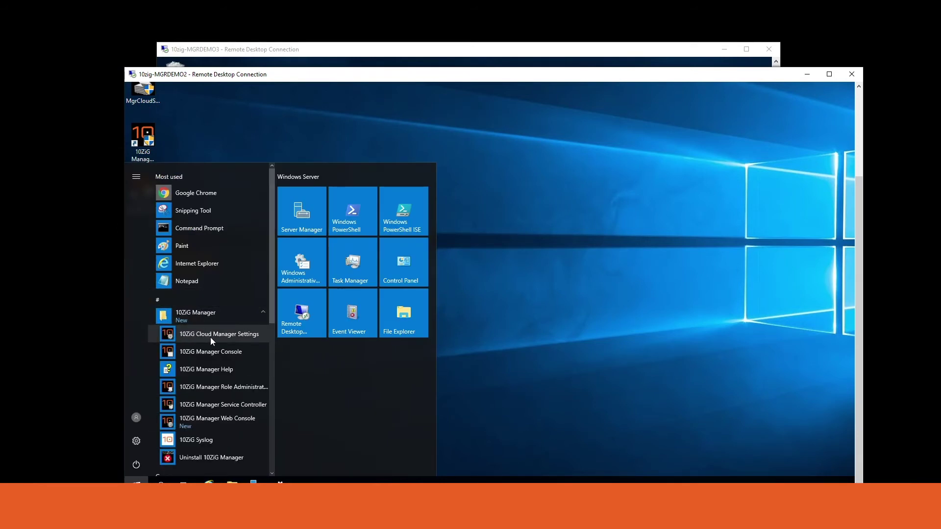
left_click(246, 335)
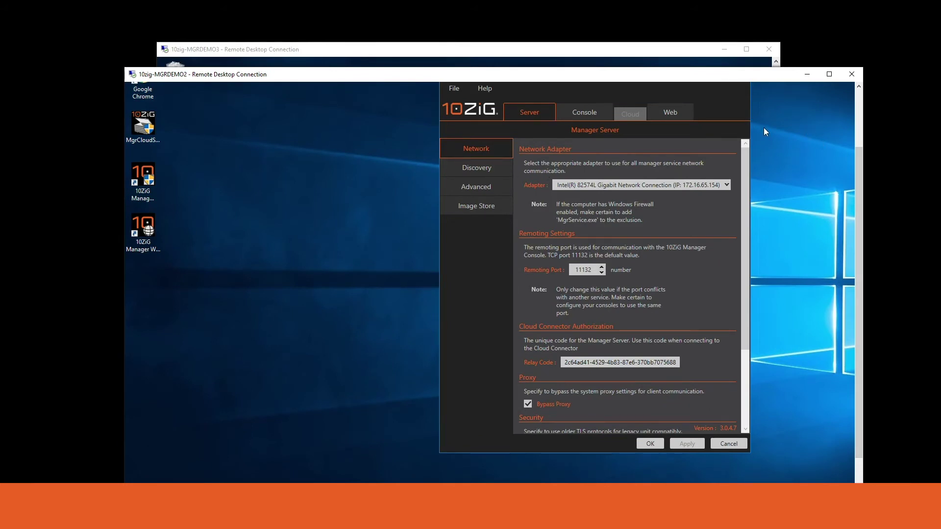
left_click_drag(857, 147, 857, 133)
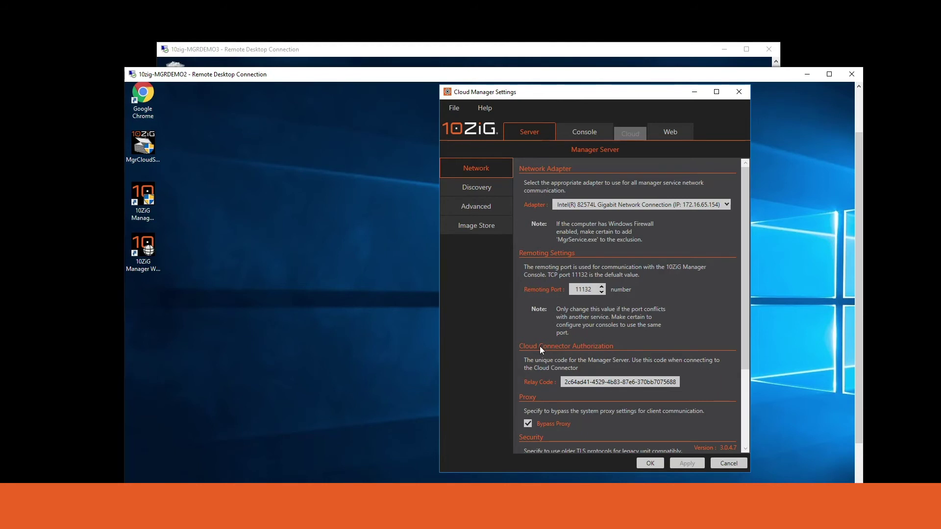
Copy the relay code from the Relay Code field
double_click(564, 381)
right_click(586, 381)
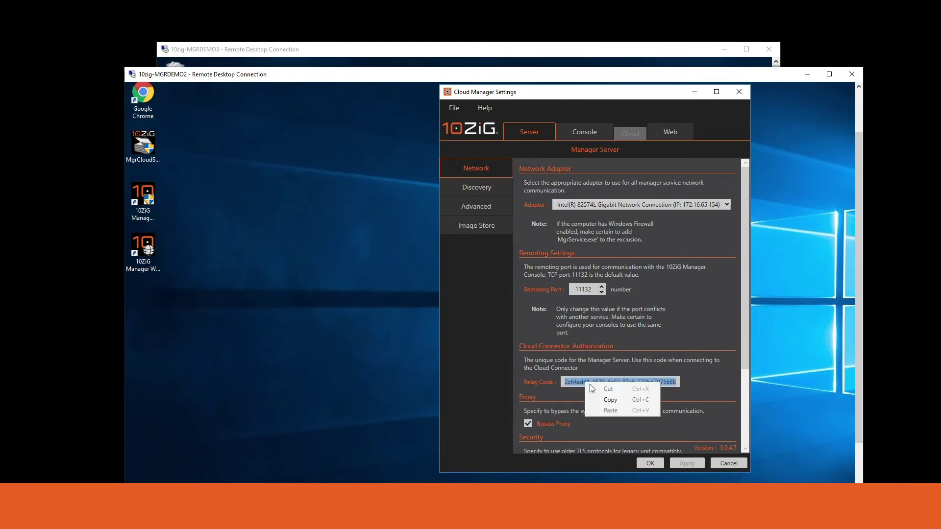
left_click(607, 400)
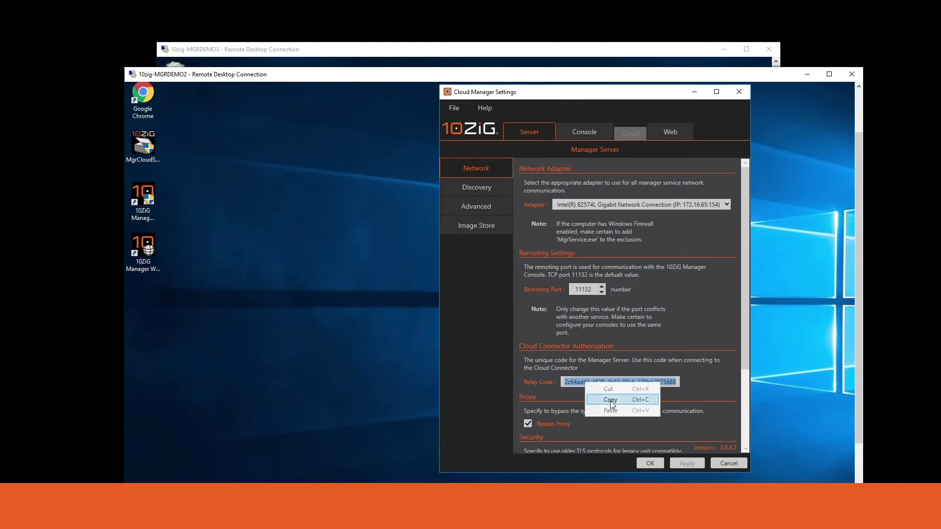
Paste the copied relay code over the placeholder zeros in demo3's setup
left_click(453, 56)
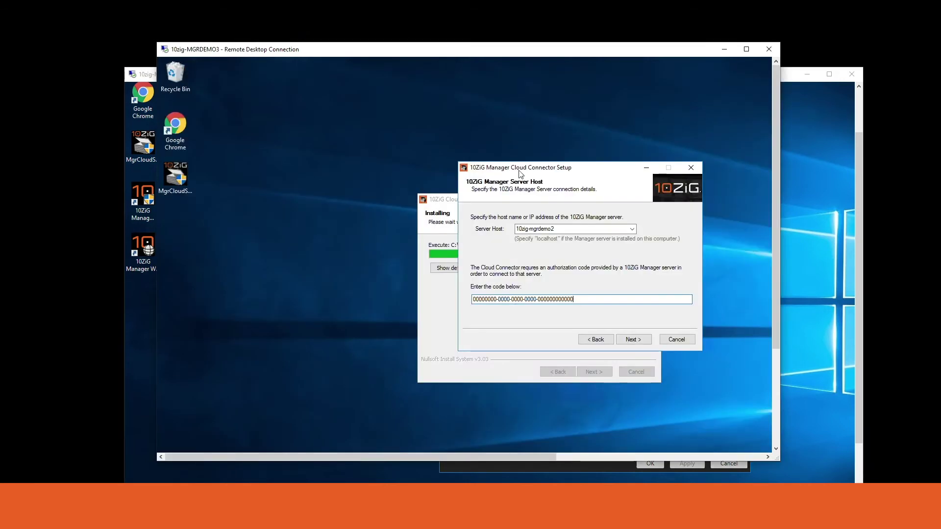
double_click(589, 300)
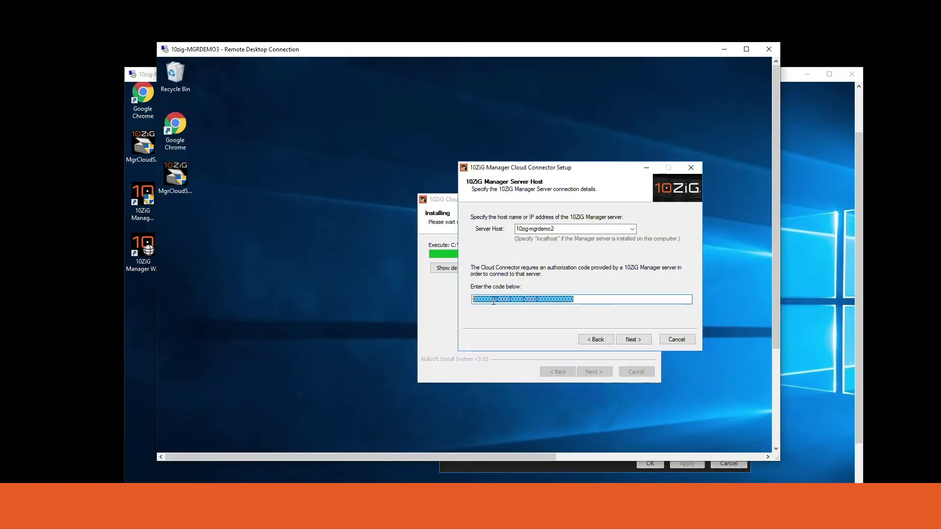
right_click(492, 300)
left_click(517, 343)
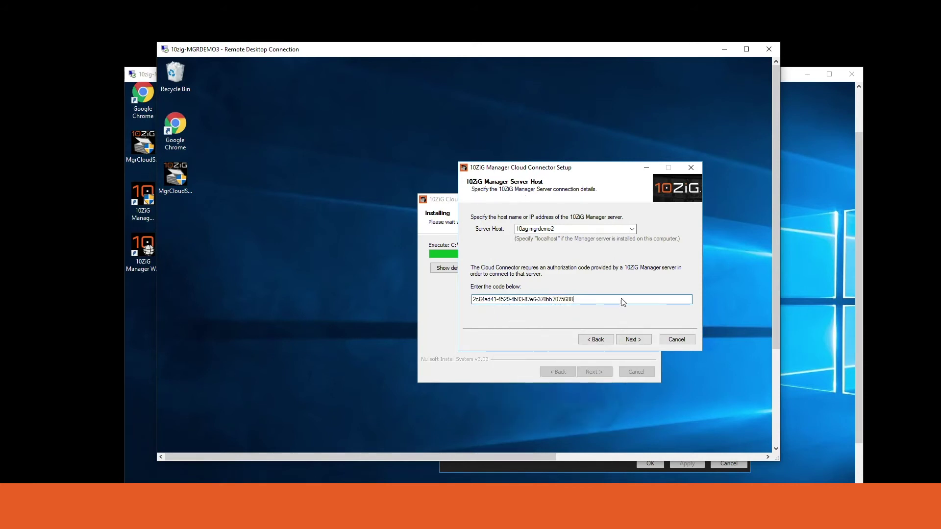
Set the web console port to 444 and complete the Cloud Connector configuration
left_click(634, 339)
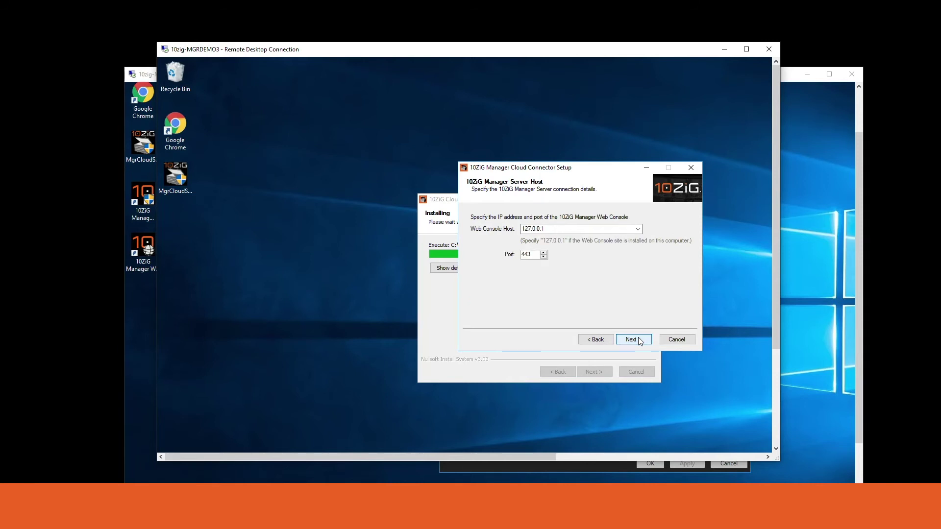
left_click(543, 251)
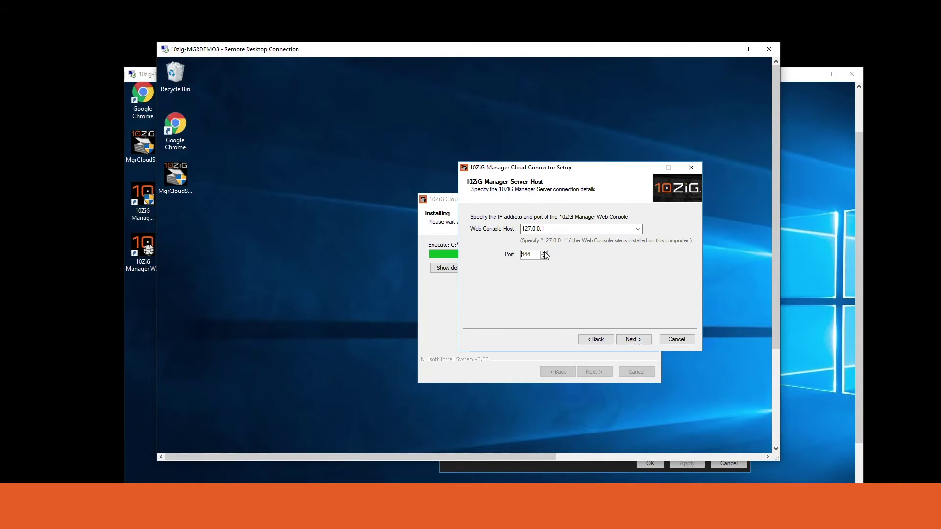
left_click(633, 339)
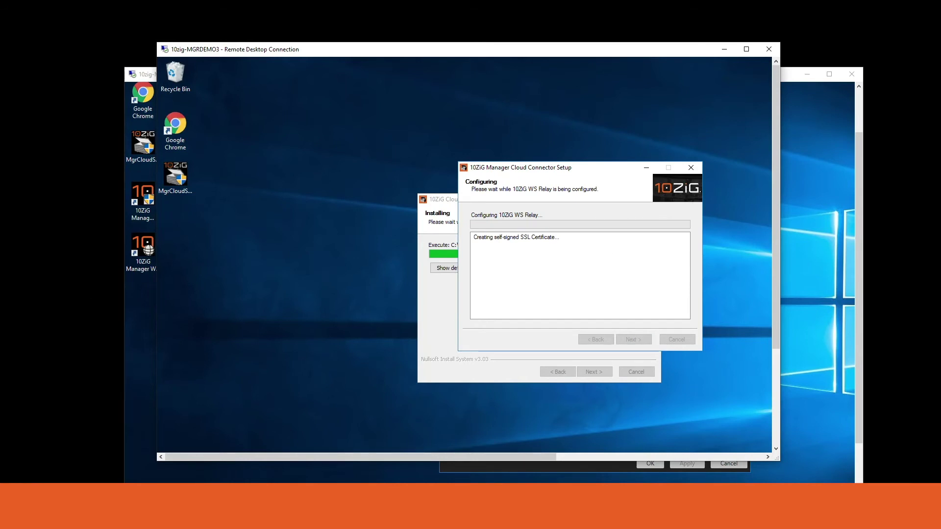
left_click(633, 339)
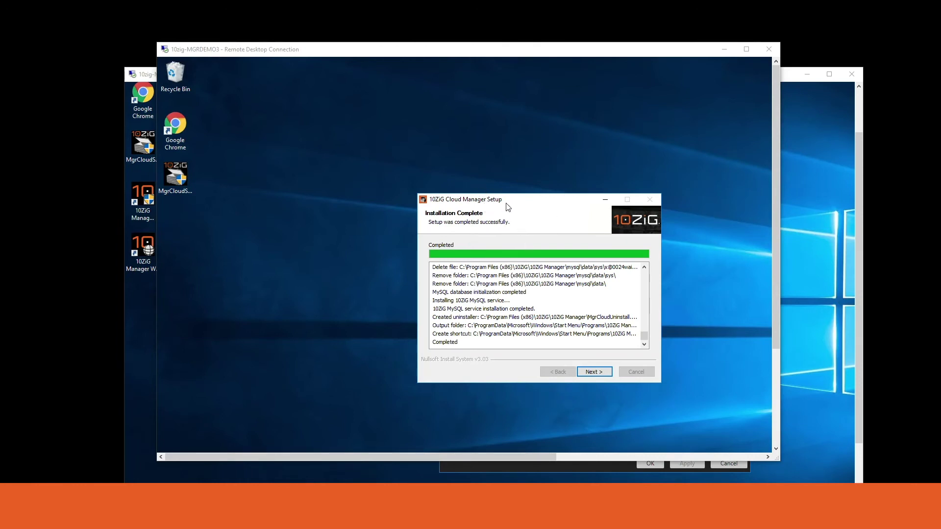
Finish and close the 10ZiG Cloud Manager Setup wizard on demo3
left_click(595, 372)
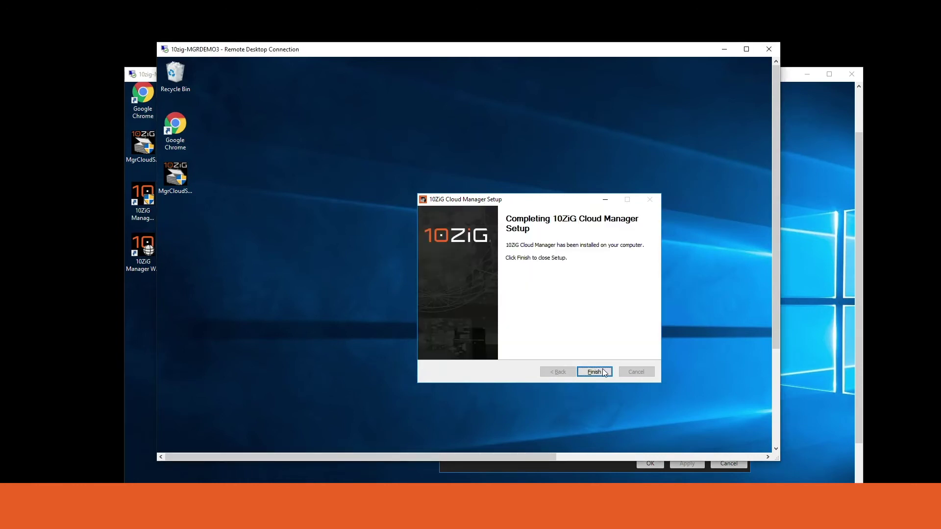
left_click(595, 372)
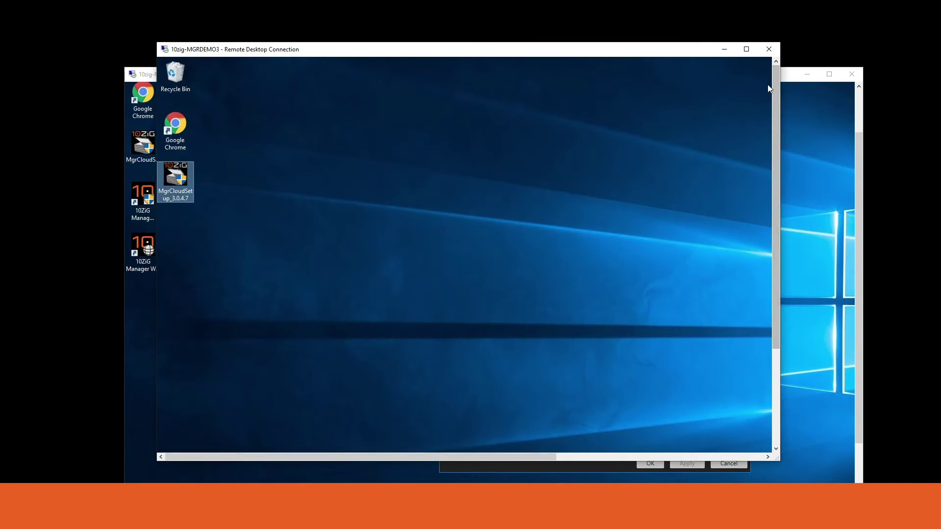
left_click_drag(778, 85, 779, 169)
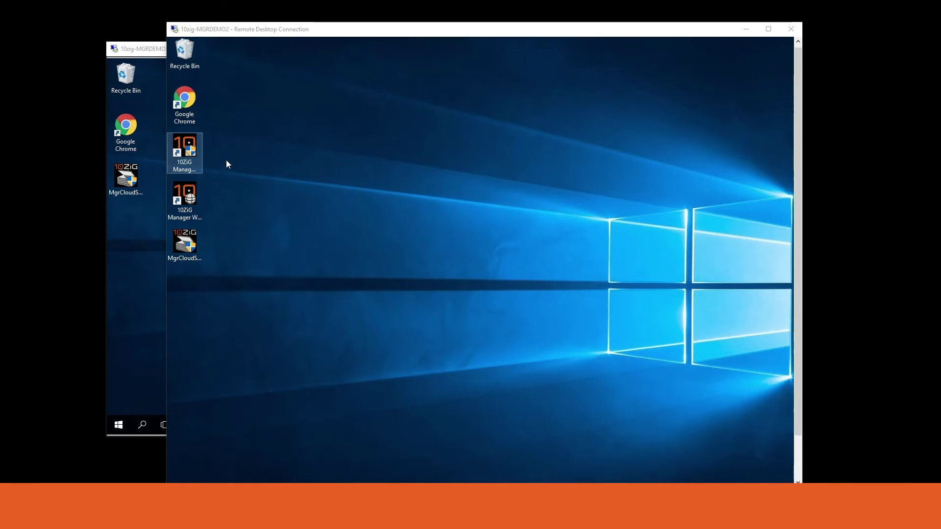
Focus the demo2 remote desktop where 10ZiG Manager Console is opening
left_click(316, 143)
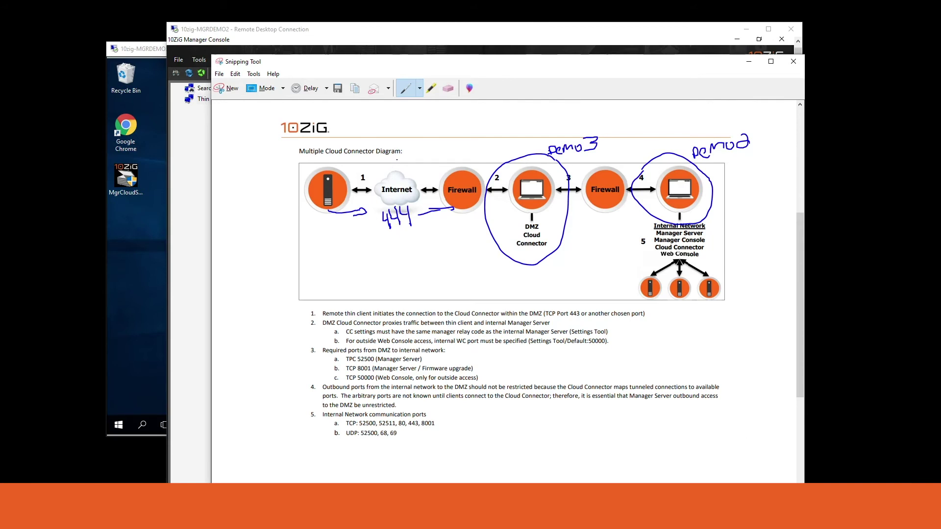
Draw a pen line through the first Firewall, then bring up the VNC Viewer window
left_click_drag(449, 154, 460, 217)
left_click(79, 223)
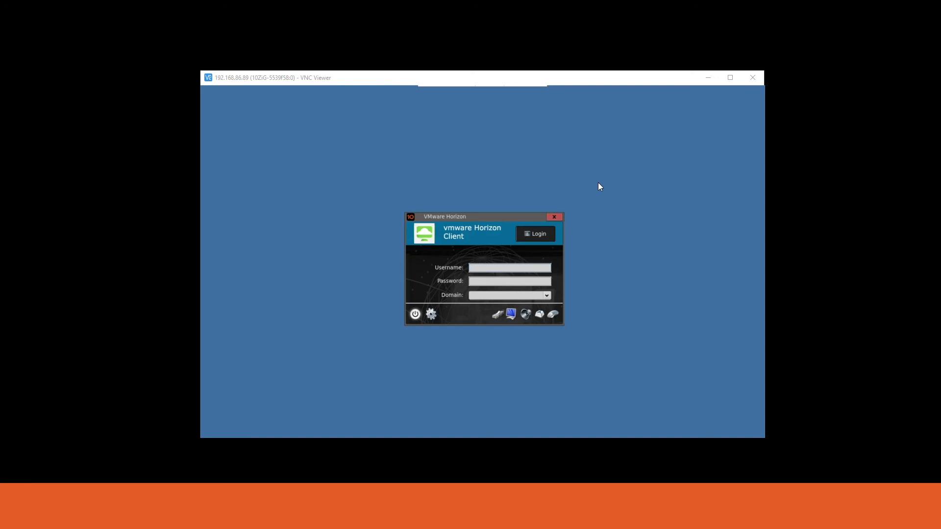
Open the thin client's Control Panel from the Horizon login gear icon
left_click(432, 314)
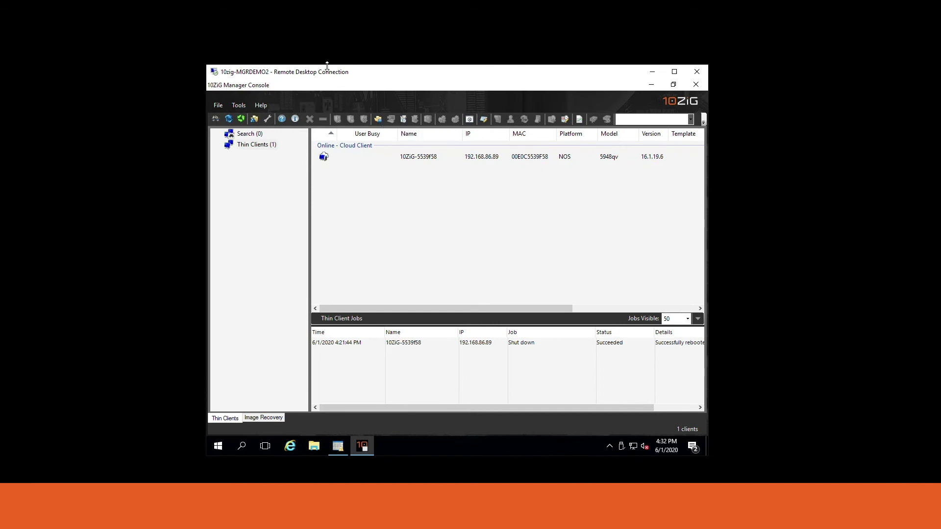
Start a VNC shadowing session on thin client 10ZiG-5539f58 from its context menu
left_click(346, 156)
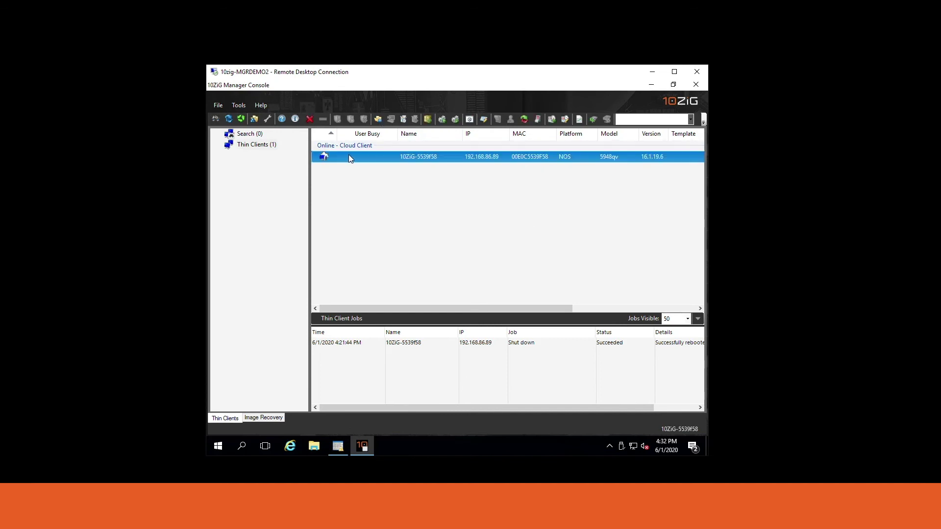
mouse_move(448, 309)
left_mouse_down()
mouse_move(564, 306)
mouse_move(368, 309)
left_mouse_up()
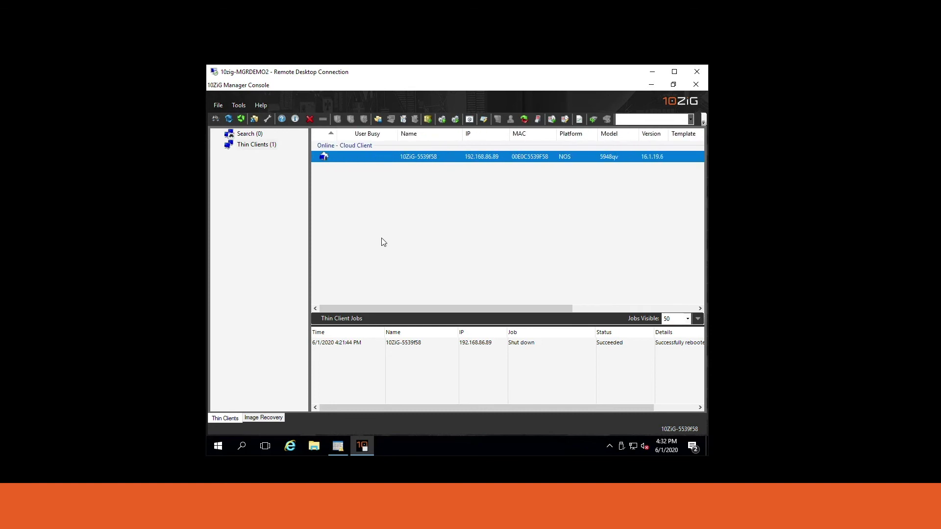
right_click(396, 157)
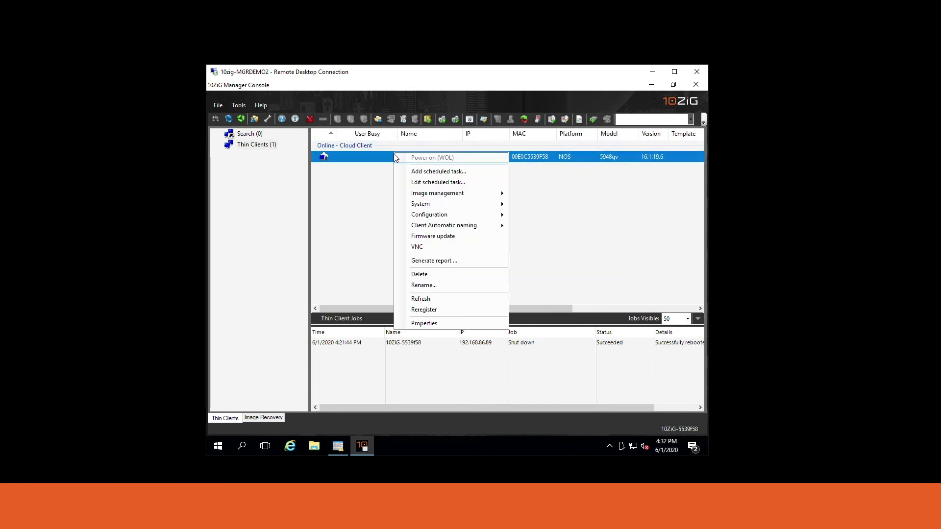
right_click(350, 159)
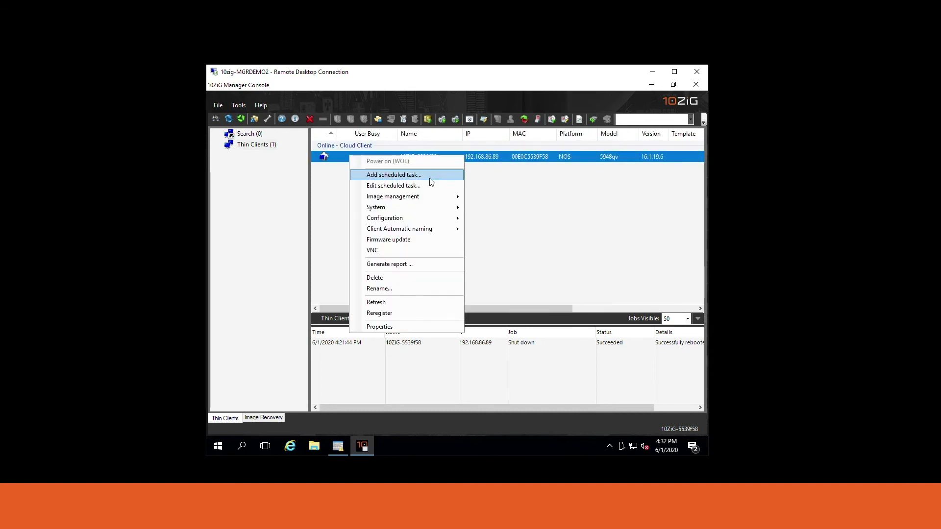
left_click(423, 253)
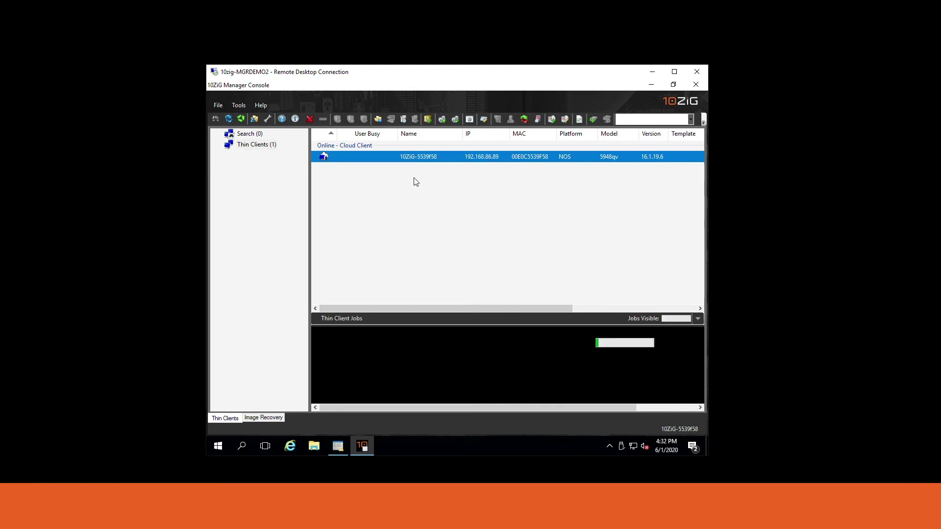